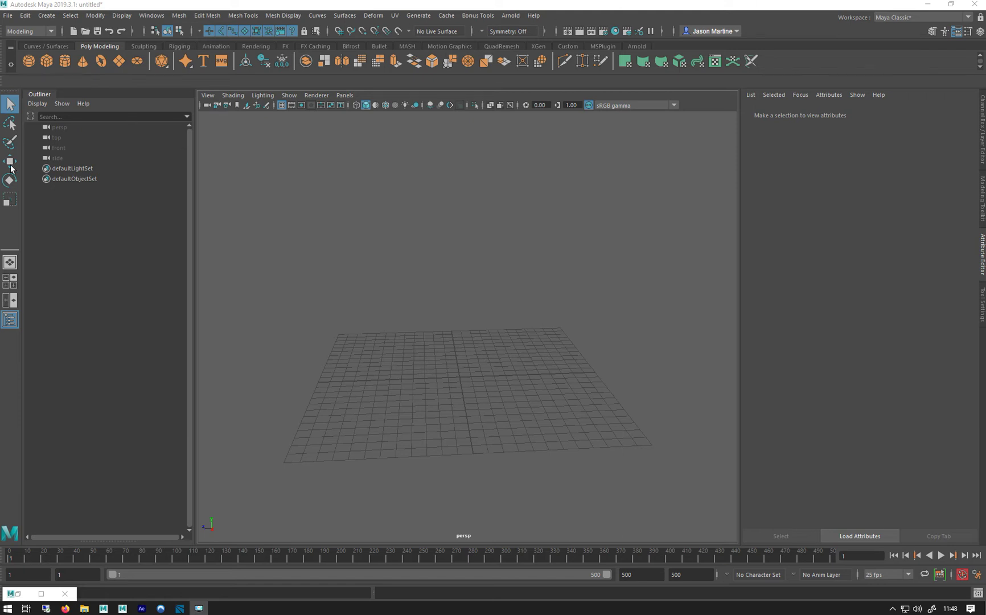
# Step: Look through the Plug-in Manager's list, then close it
pyautogui.click(152, 17)
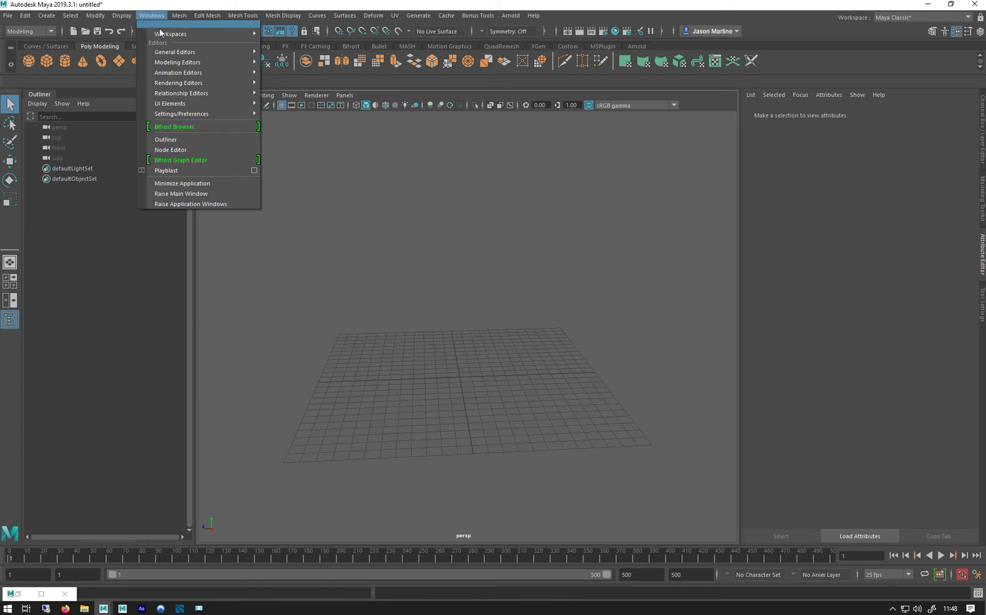
pyautogui.moveTo(198, 116)
pyautogui.click(302, 191)
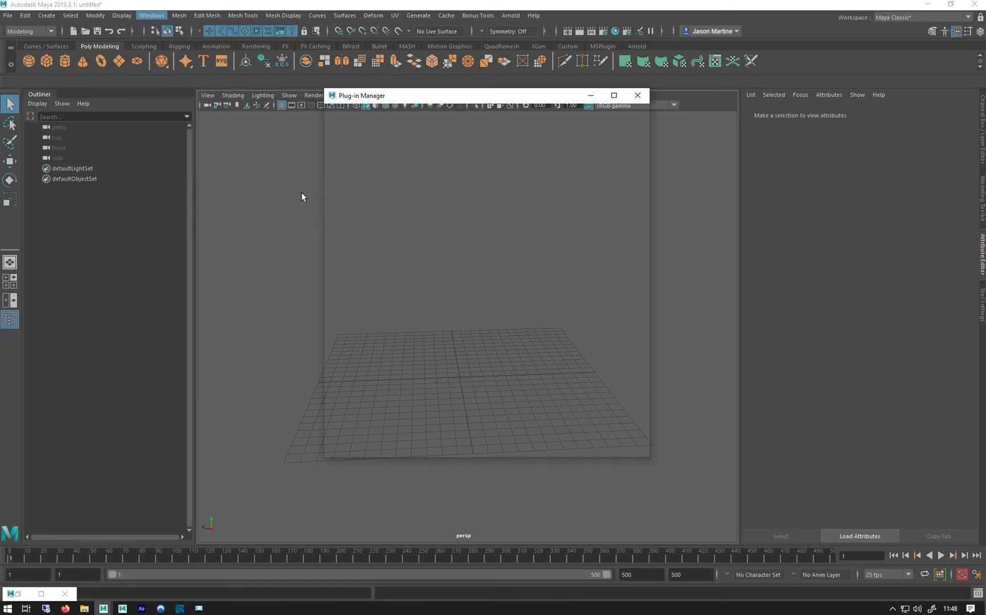
pyautogui.scroll(-2, 448, 277)
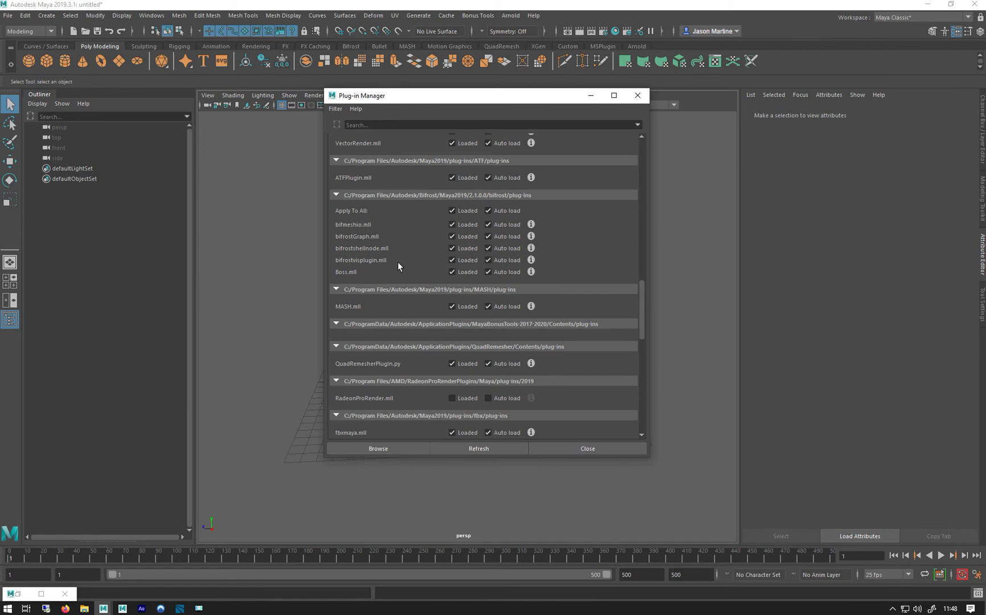
pyautogui.click(588, 448)
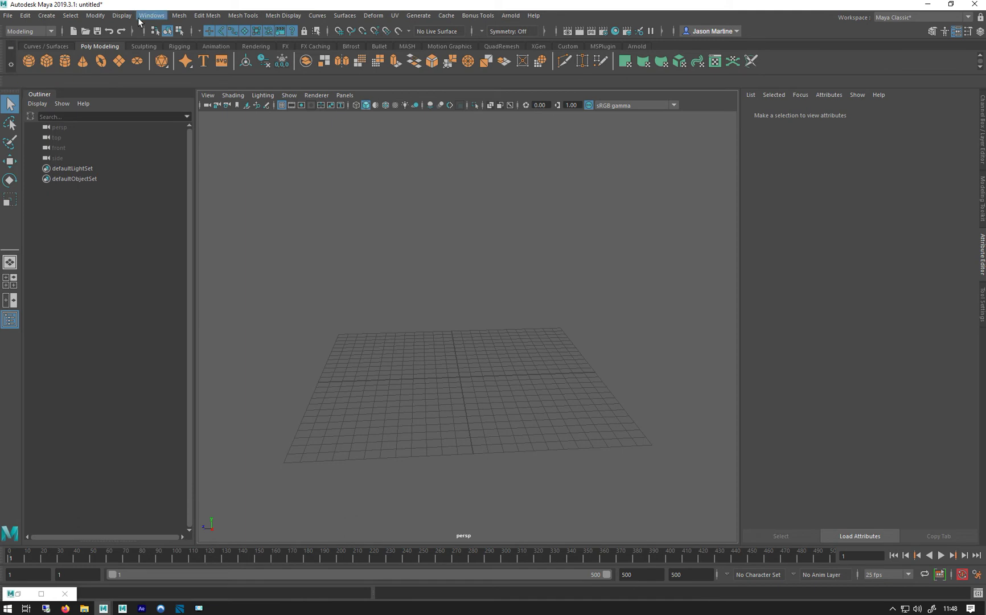
# Step: Bring up the Bifrost Graph Editor, move it lower, and minimize it
pyautogui.click(139, 15)
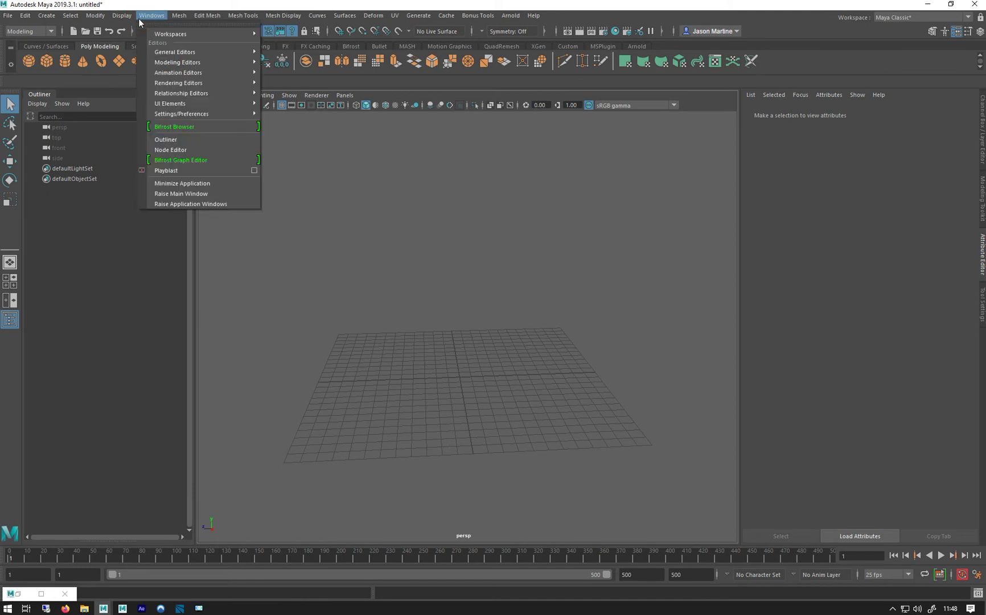
pyautogui.click(168, 160)
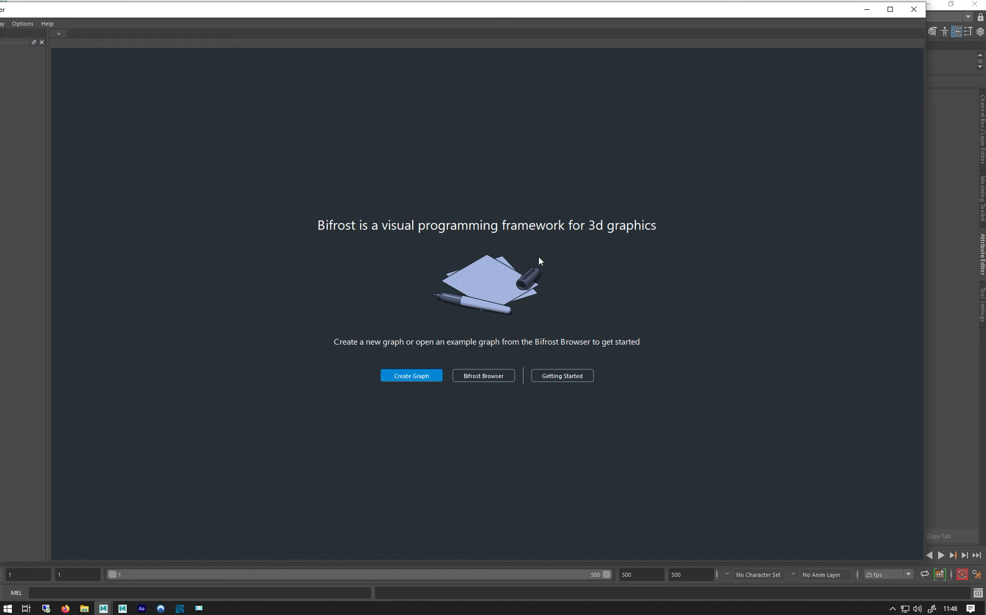
pyautogui.moveTo(379, 8); pyautogui.dragTo(468, 76)
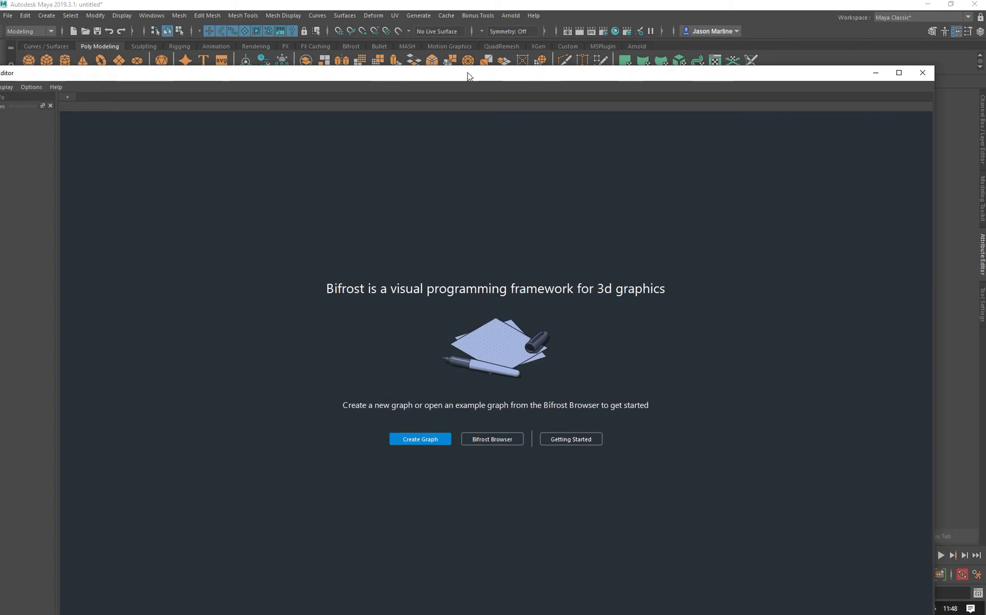
pyautogui.click(876, 73)
pyautogui.click(151, 15)
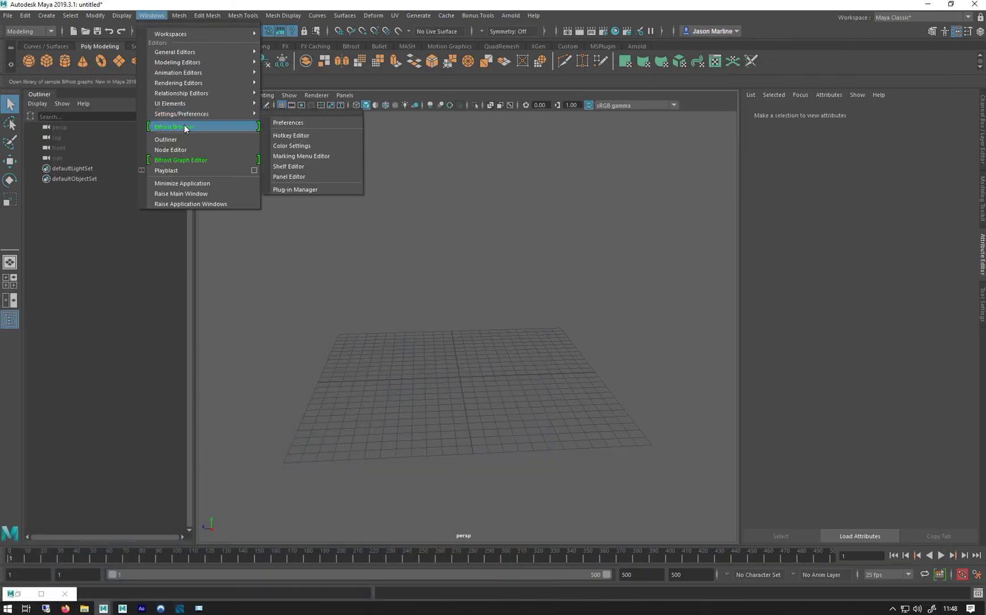
# Step: Open the Bifrost Browser and preview the Smoke, Fire, Particles, Volumes, Sand, Snow and Cloth categories
pyautogui.click(184, 126)
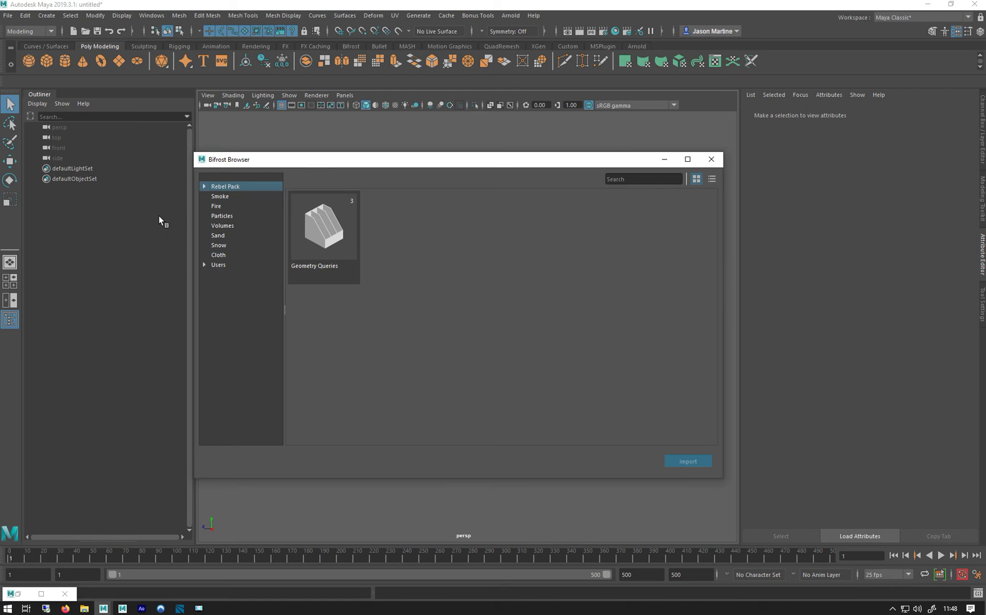
pyautogui.click(220, 196)
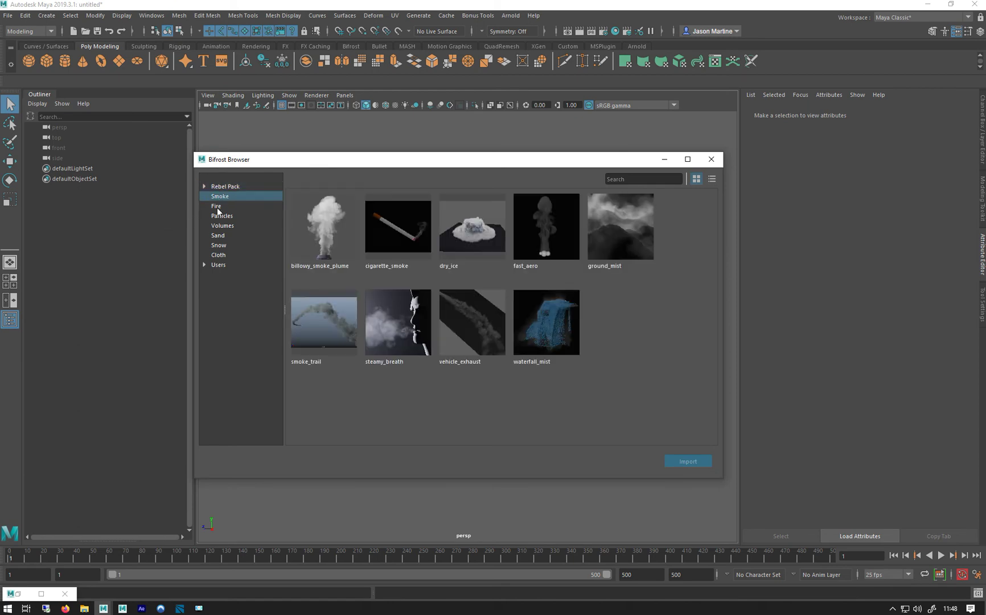
pyautogui.click(218, 207)
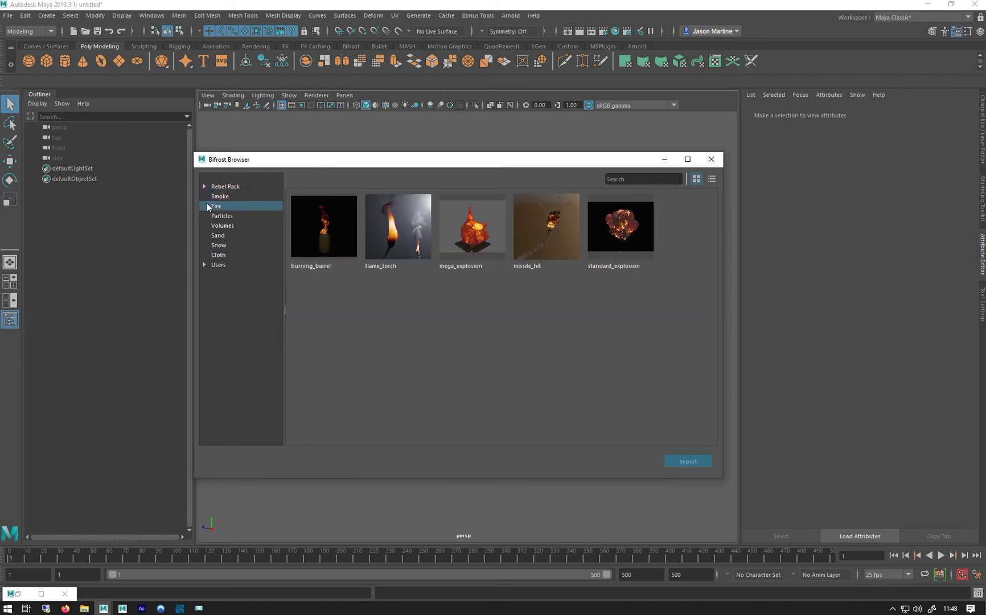
pyautogui.click(221, 197)
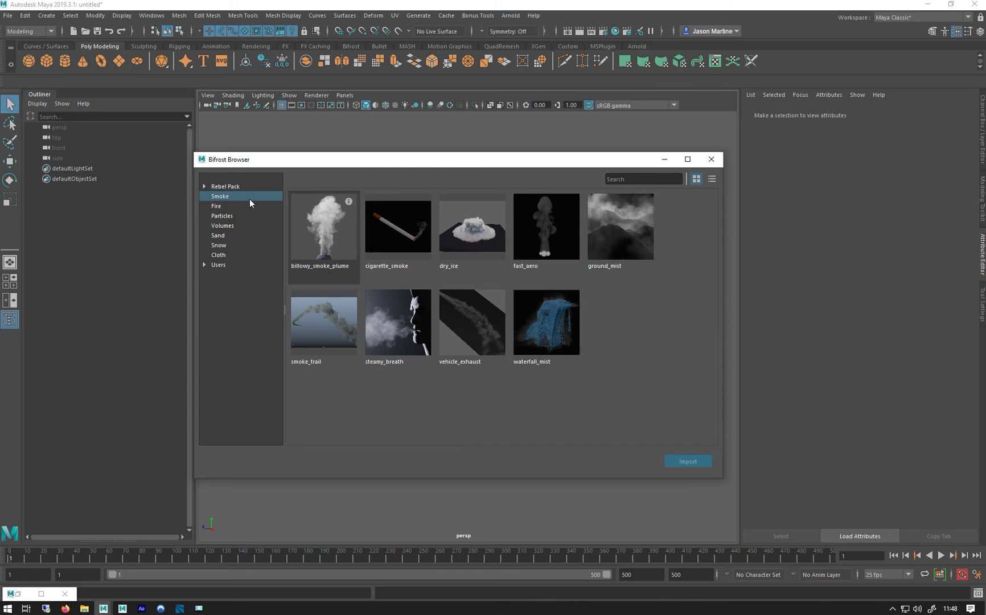
pyautogui.click(214, 208)
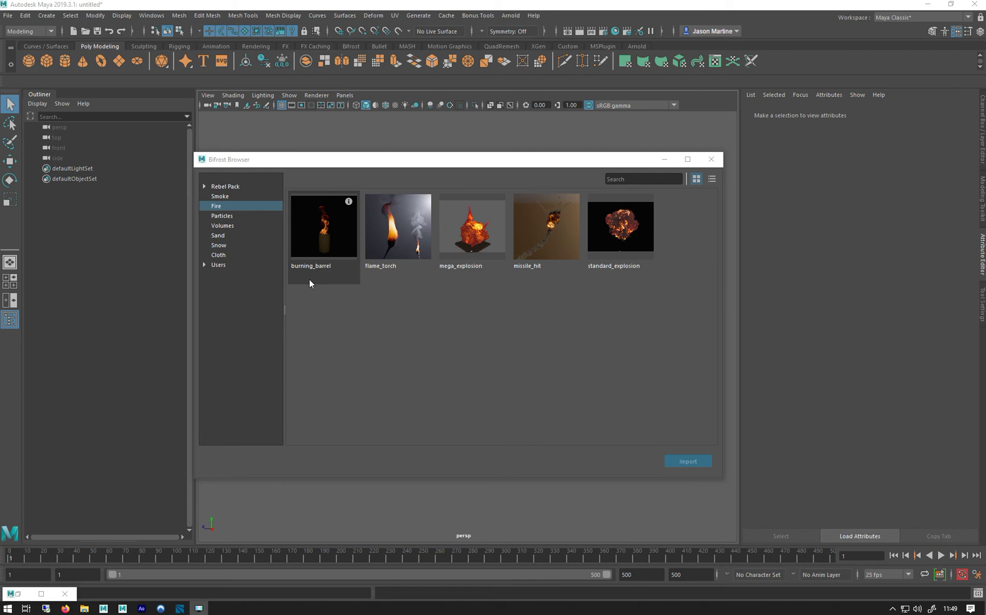
pyautogui.click(223, 217)
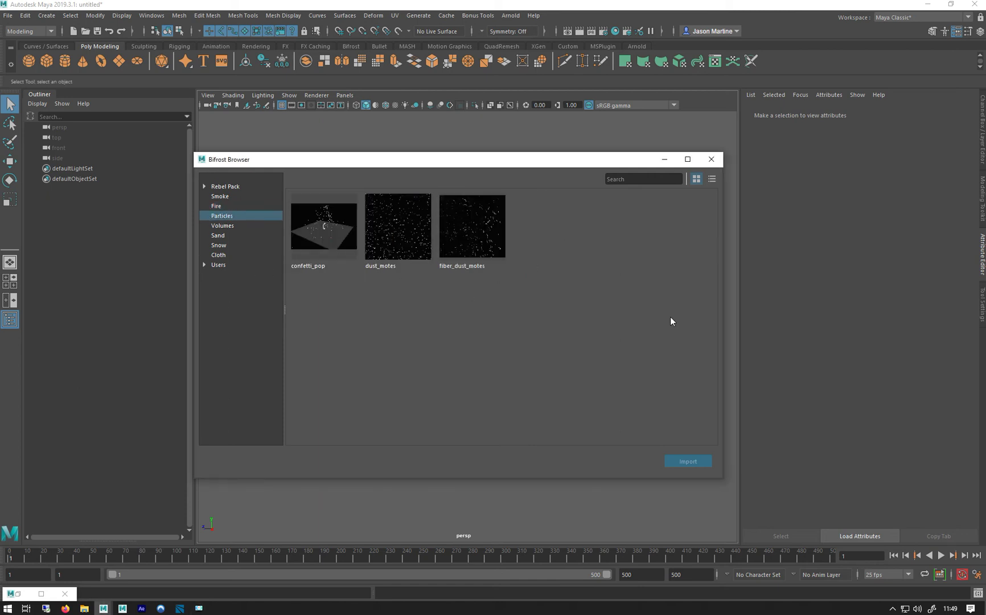
pyautogui.click(226, 226)
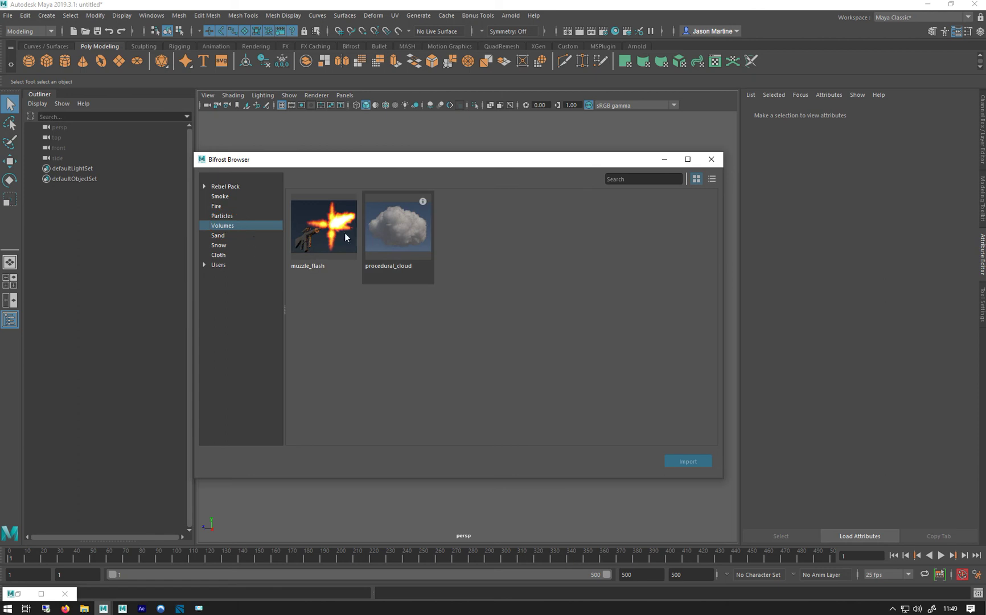
pyautogui.click(219, 236)
pyautogui.click(219, 245)
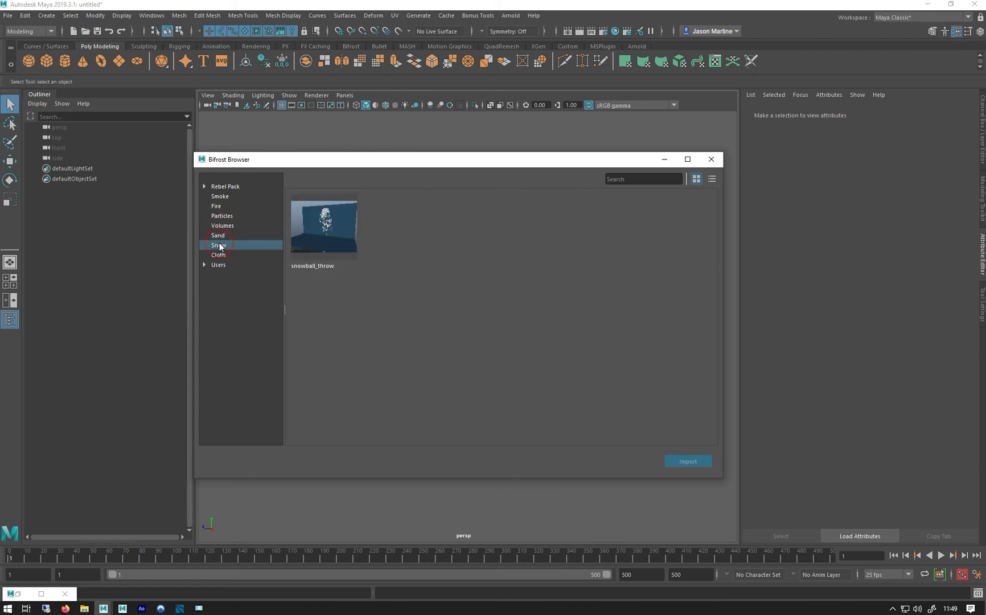
pyautogui.click(219, 255)
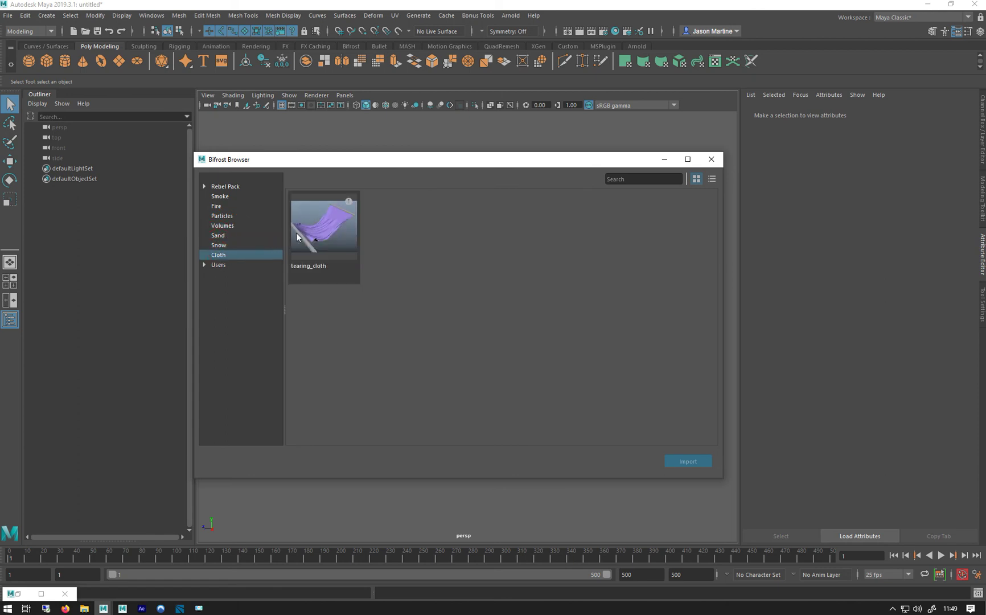
# Step: Expand the Users and Rebel Pack folders and view the Geometry Queries examples
pyautogui.click(204, 265)
pyautogui.click(219, 265)
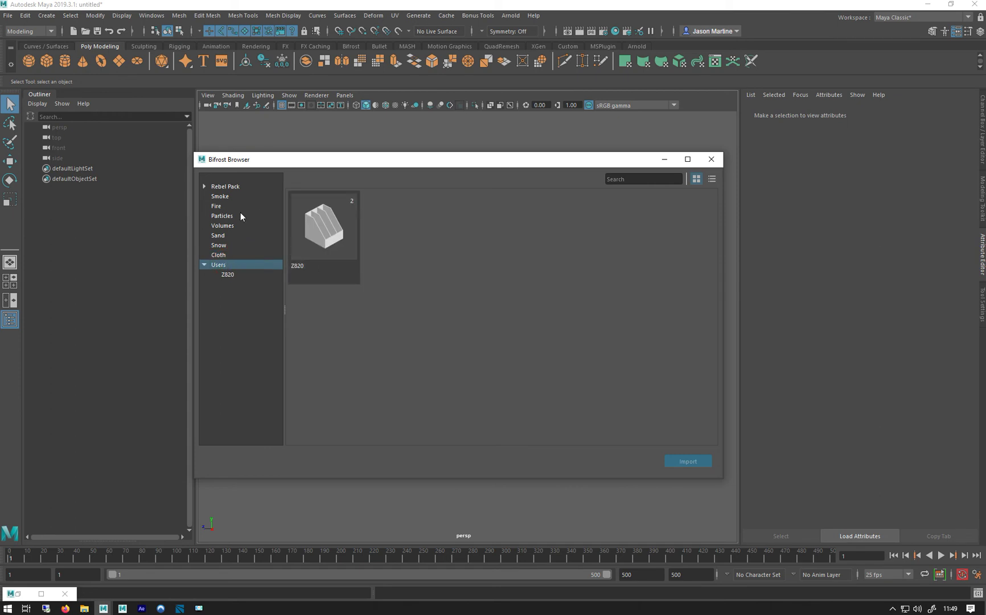
pyautogui.click(215, 187)
pyautogui.click(205, 186)
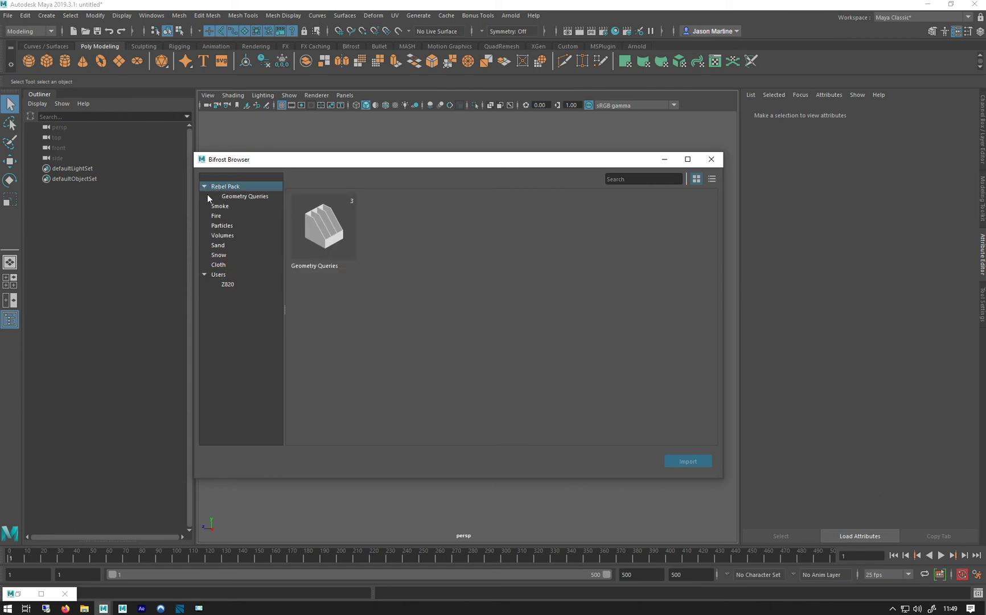
pyautogui.click(241, 196)
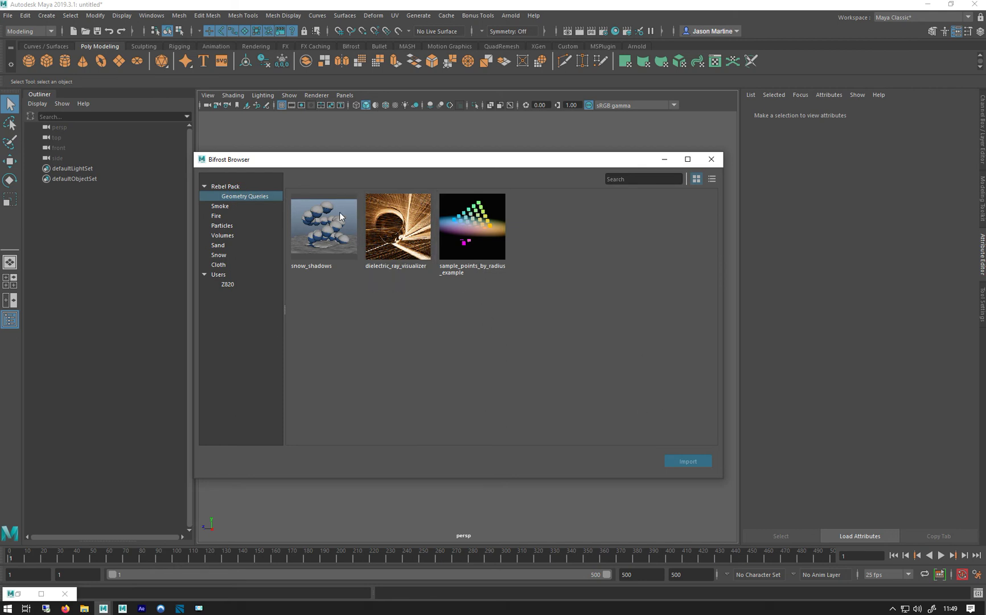
# Step: Raise the browser window, list the Fire presets, and select flame_torch
pyautogui.moveTo(302, 160); pyautogui.dragTo(340, 135)
pyautogui.click(257, 191)
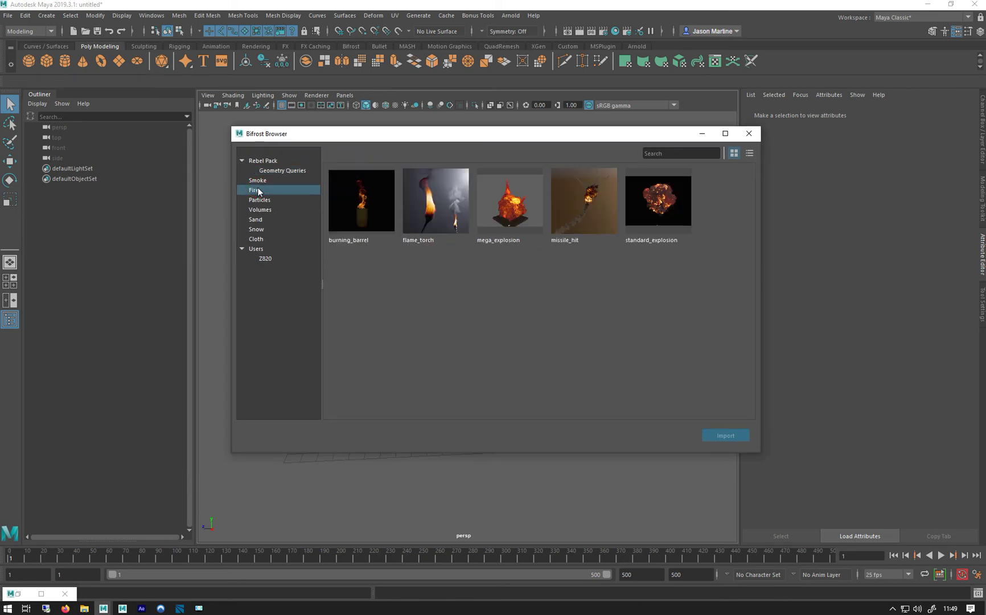
pyautogui.moveTo(443, 132); pyautogui.dragTo(442, 108)
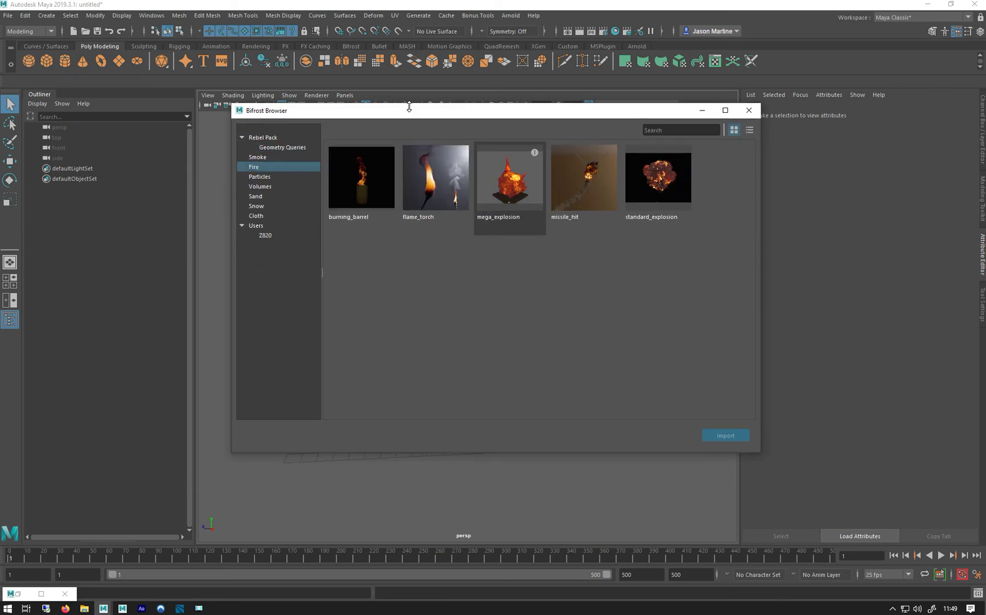
pyautogui.click(409, 191)
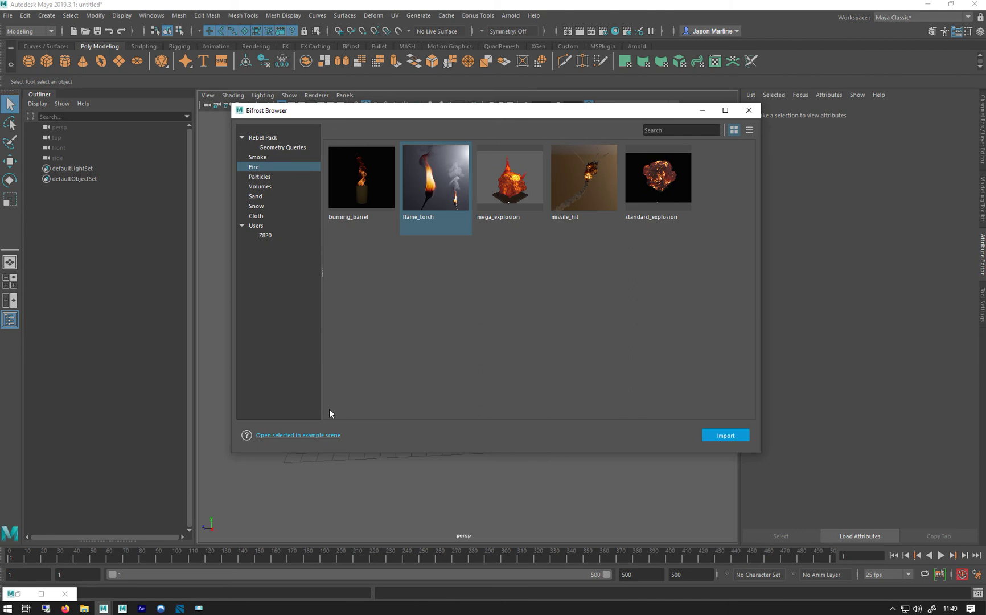
# Step: Preview the mega_explosion, missile_hit and standard_explosion presets, then reselect flame_torch
pyautogui.click(535, 174)
pyautogui.click(584, 184)
pyautogui.click(653, 199)
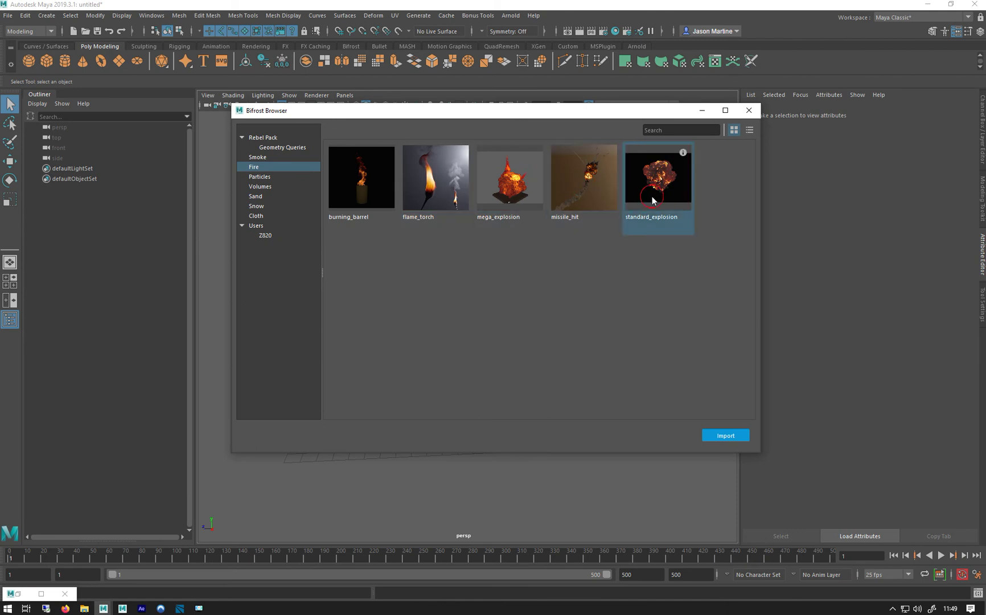
pyautogui.click(439, 188)
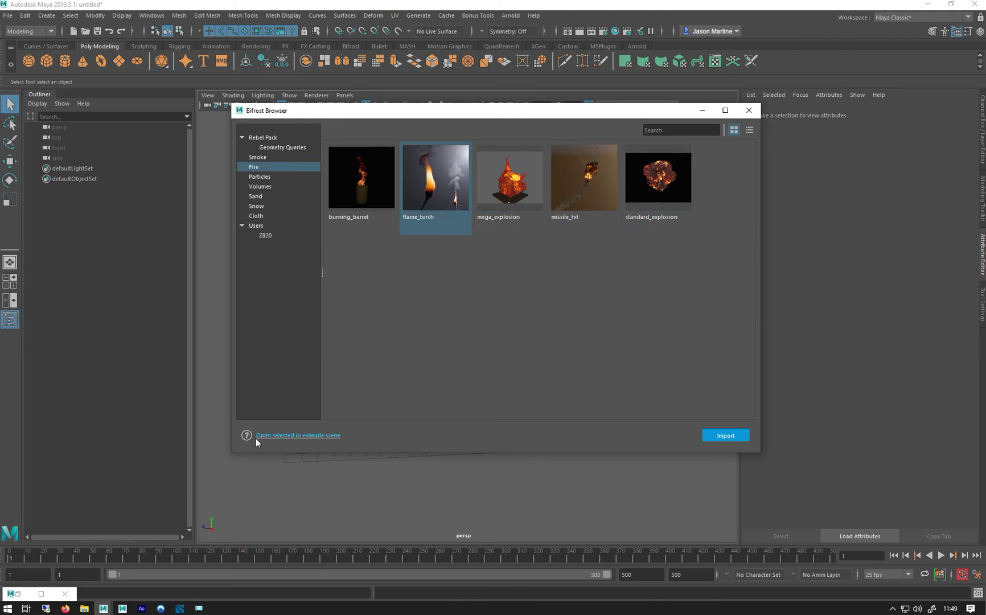
# Step: Load flame_torch as an example scene without saving, minimize the browser, and play the animation
pyautogui.click(286, 436)
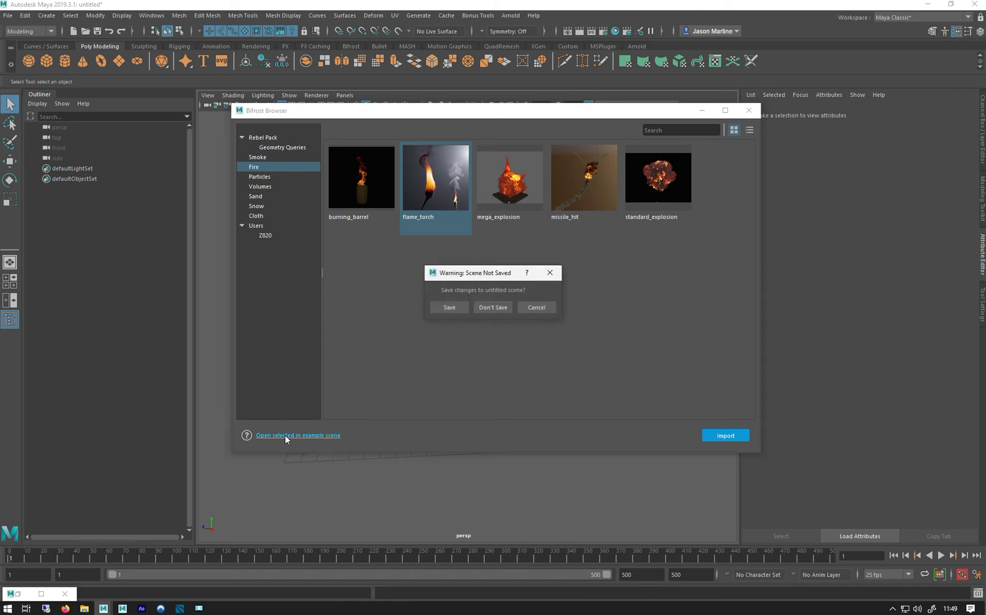
pyautogui.click(495, 309)
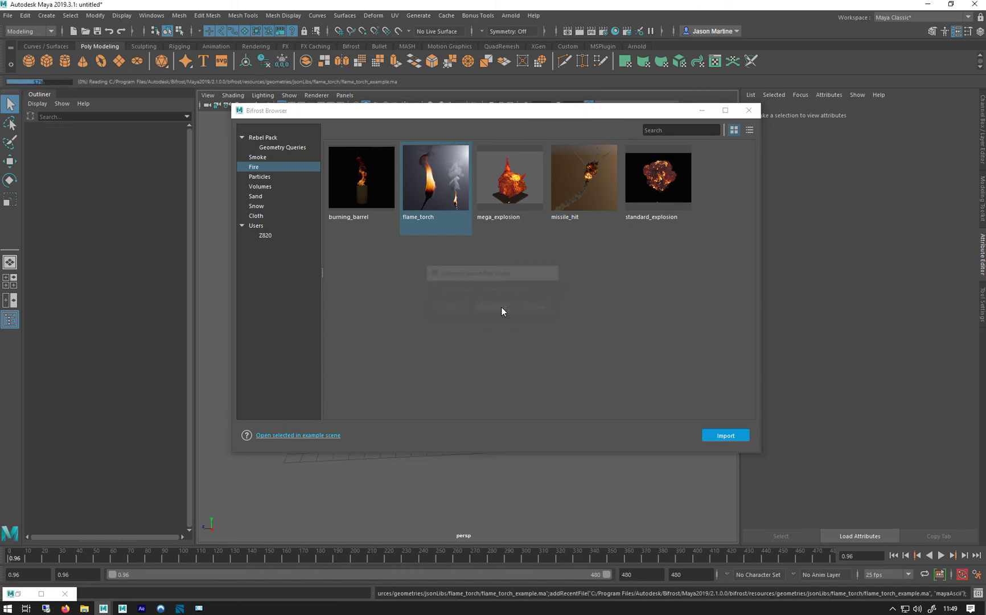
pyautogui.click(701, 112)
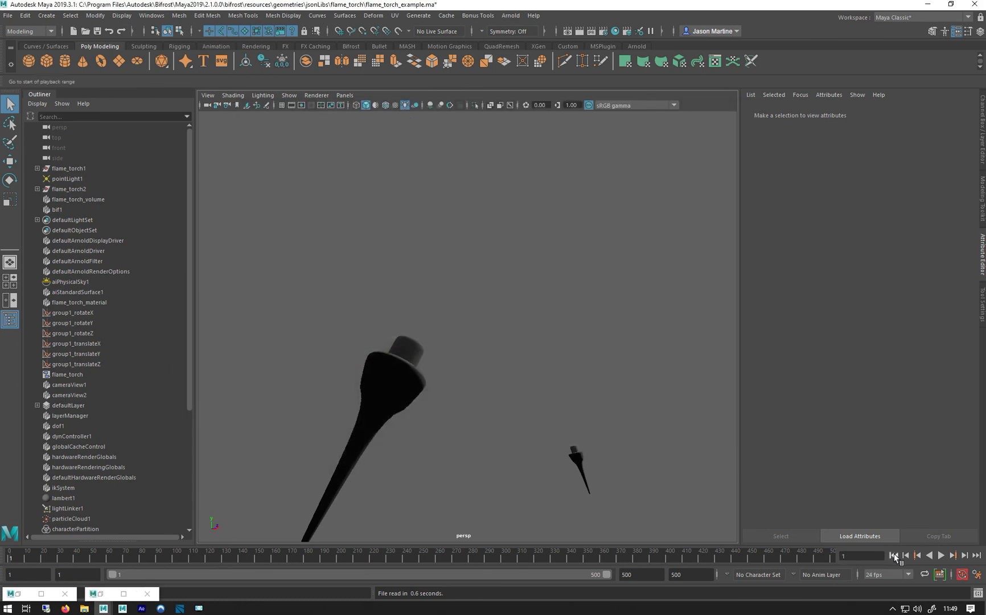
pyautogui.click(941, 556)
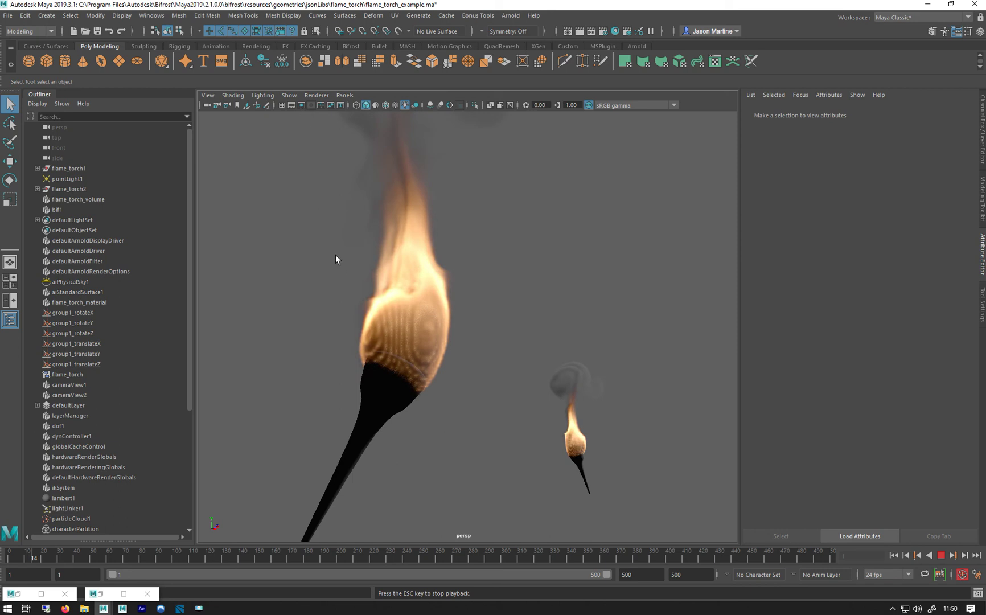
# Step: Stop playback at frame 16, restore the Bifrost Browser from the taskbar, and close it
pyautogui.click(943, 553)
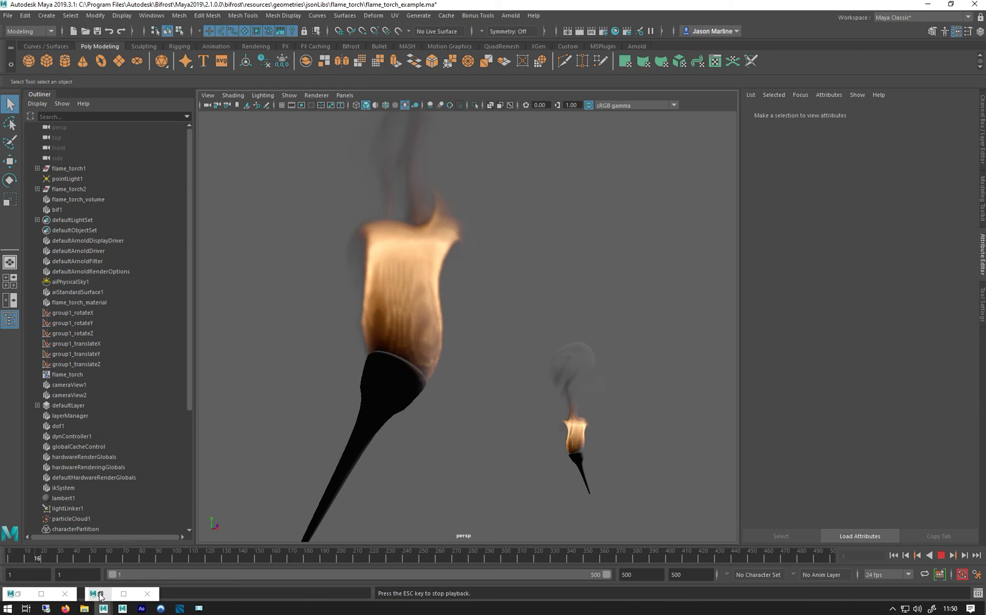
pyautogui.click(101, 595)
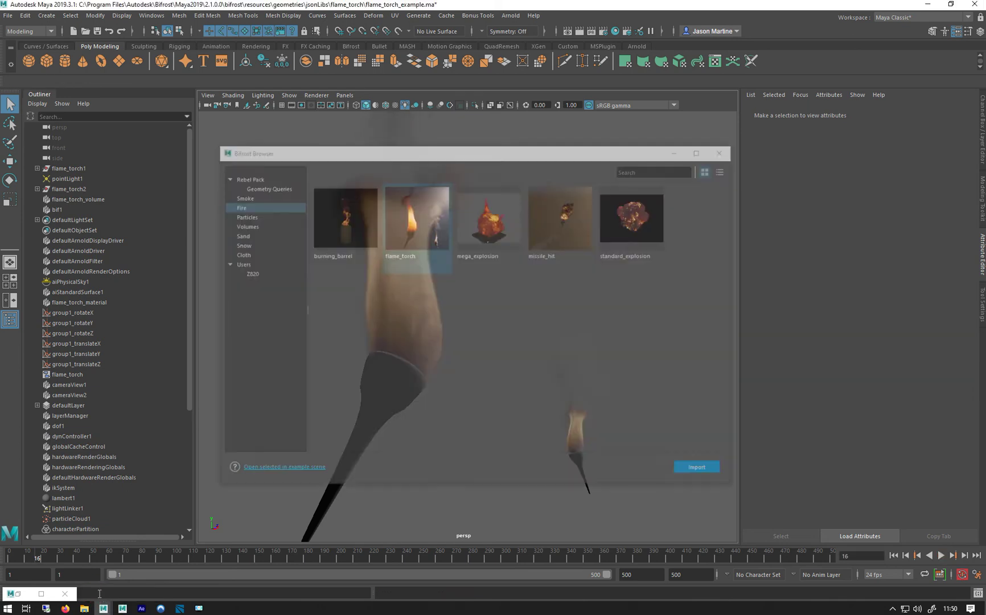
pyautogui.click(749, 110)
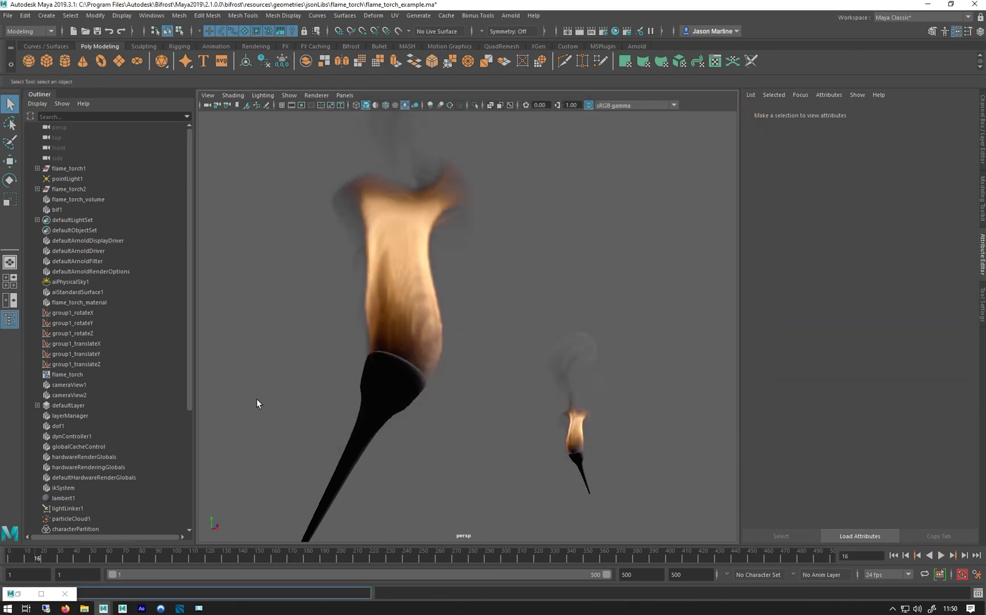
pyautogui.click(20, 592)
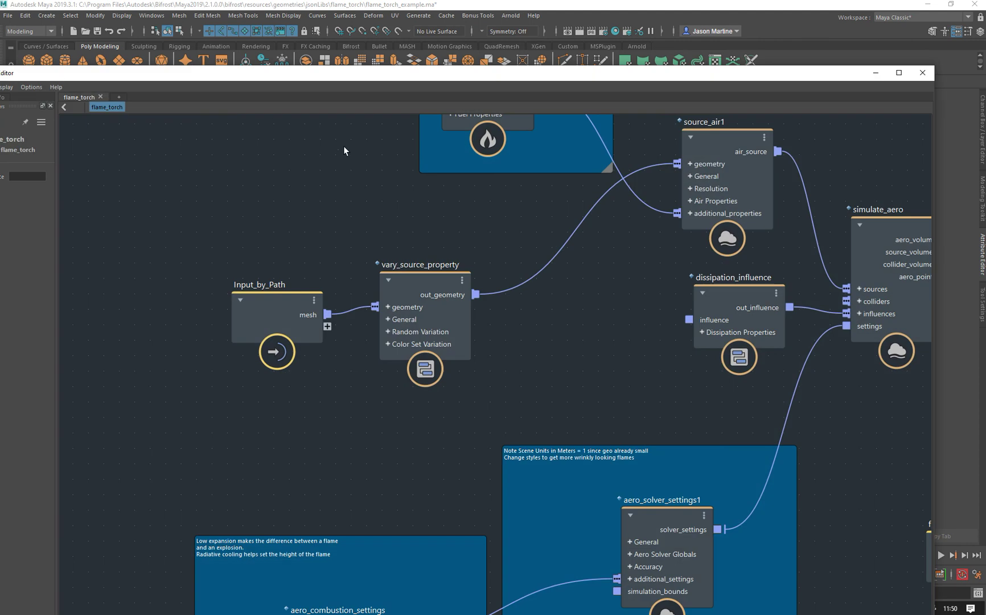
pyautogui.scroll(-8, 522, 341)
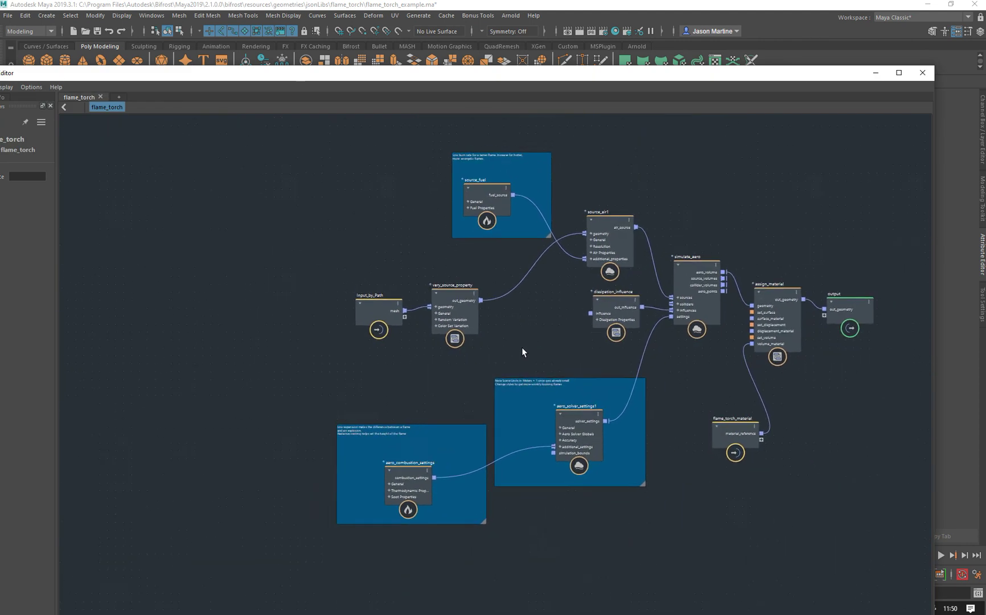
pyautogui.moveTo(522, 352); pyautogui.dragTo(446, 335, button='middle')
pyautogui.scroll(1, 448, 343)
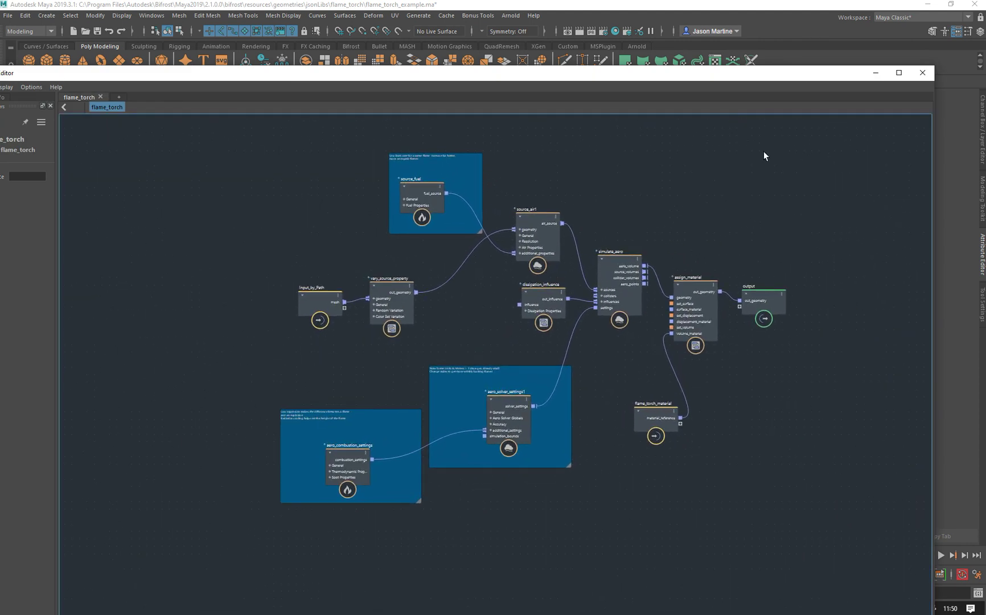
pyautogui.moveTo(285, 80); pyautogui.dragTo(288, 67)
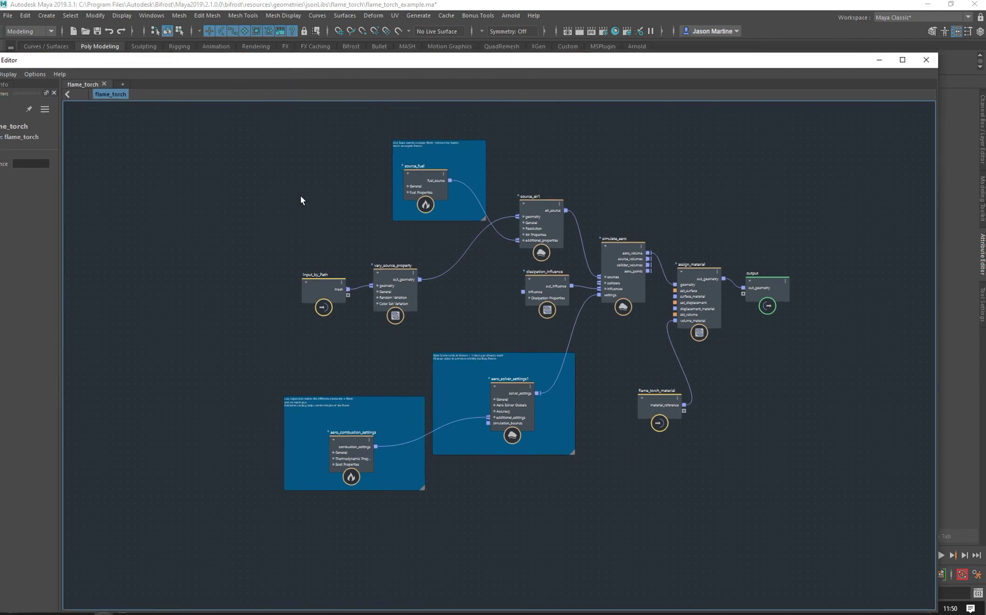
pyautogui.moveTo(121, 70); pyautogui.dragTo(167, 72)
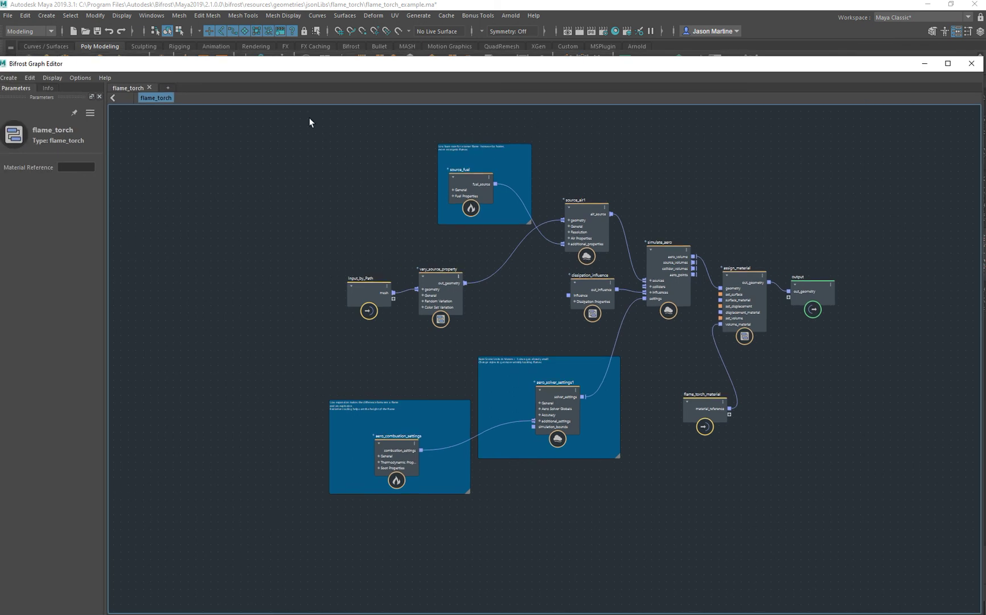
pyautogui.moveTo(126, 65); pyautogui.dragTo(147, 130)
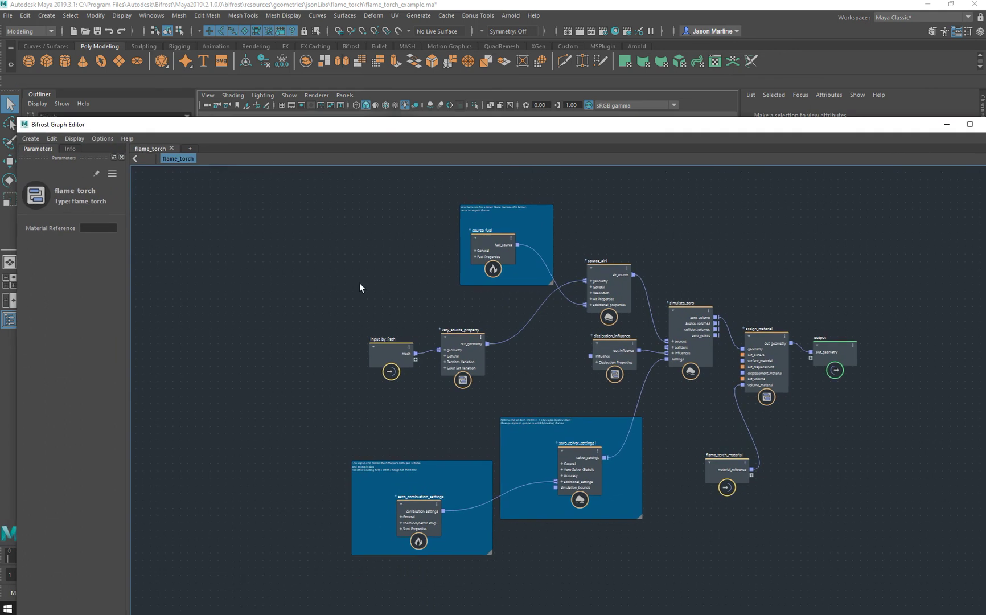
pyautogui.scroll(2, 425, 280)
pyautogui.moveTo(741, 131); pyautogui.dragTo(713, 64)
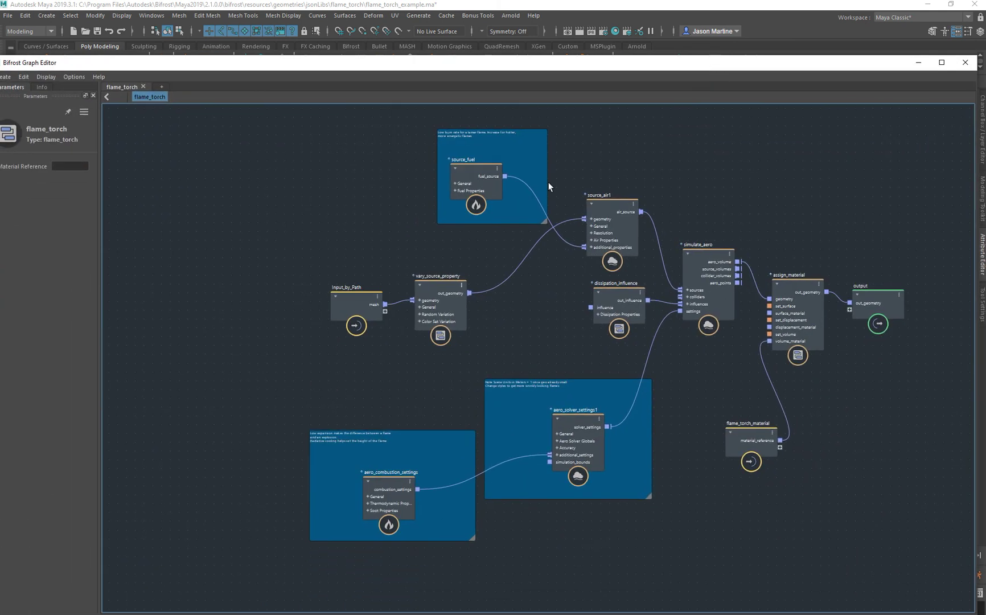
pyautogui.moveTo(131, 63); pyautogui.dragTo(131, 61)
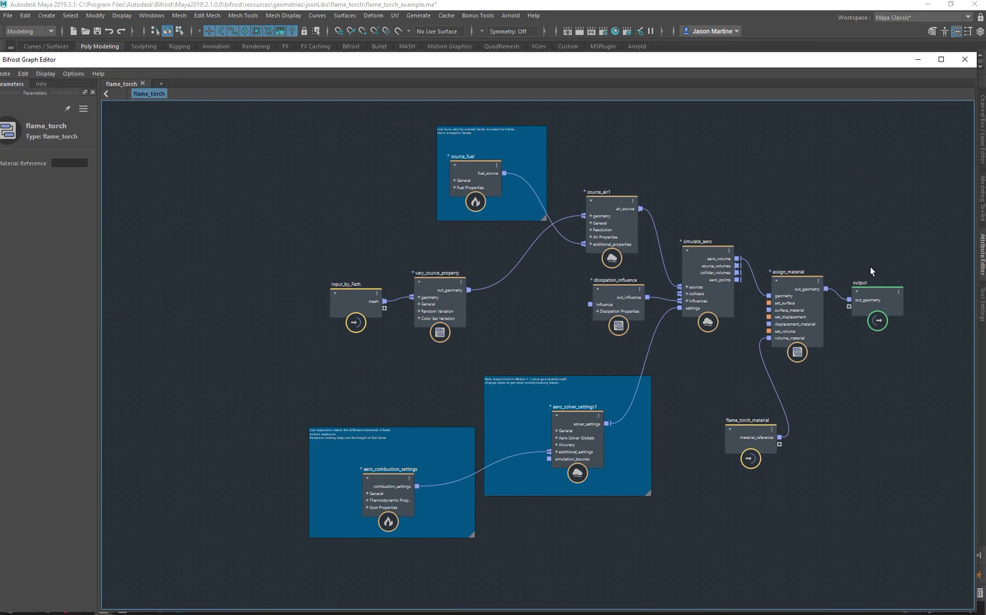
pyautogui.click(965, 59)
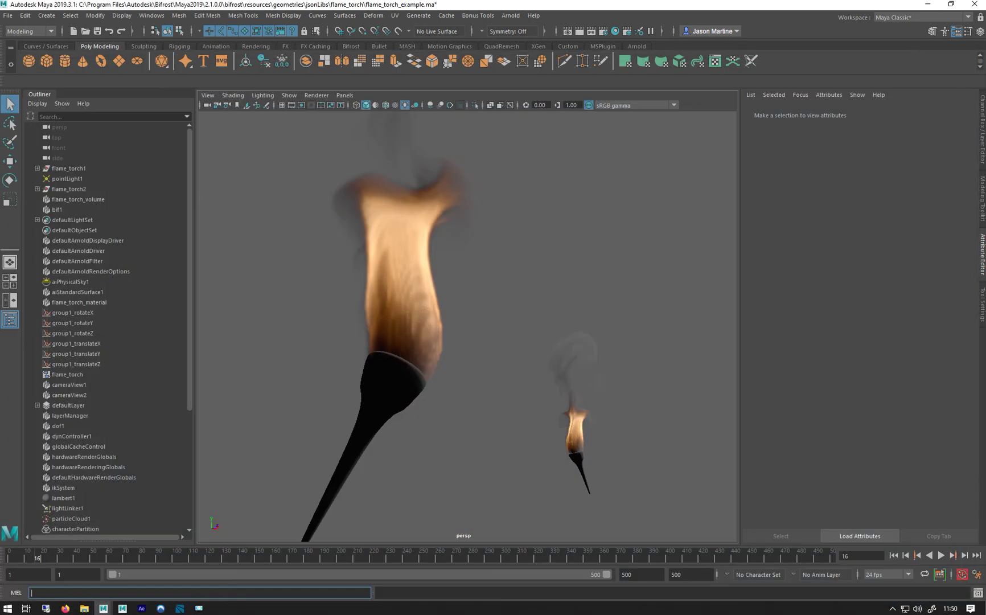